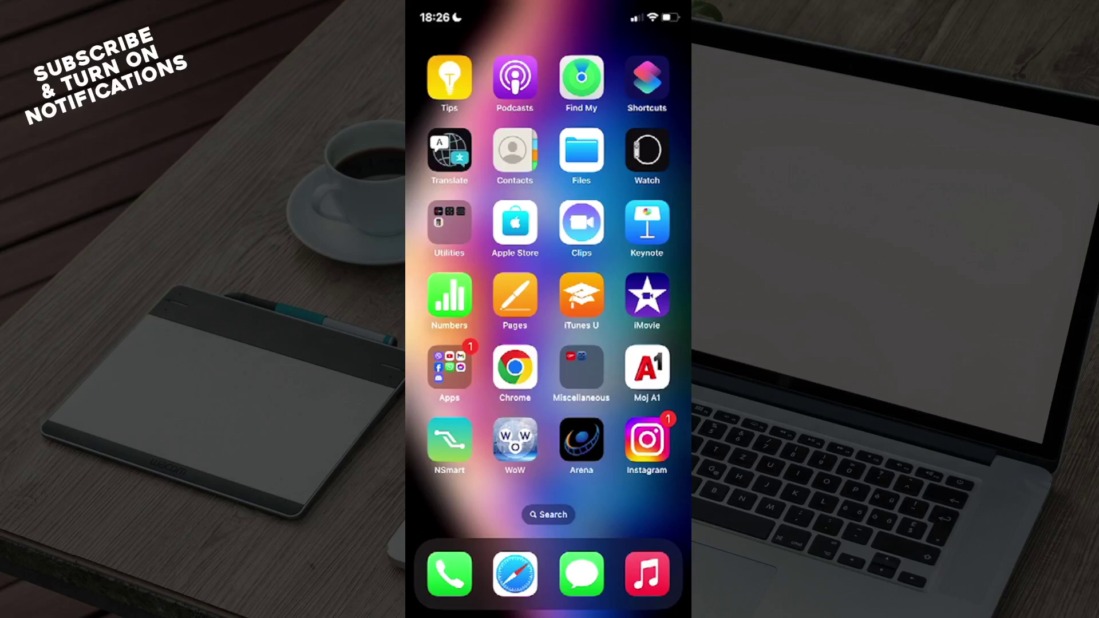
scroll(547, 283, left, 5)
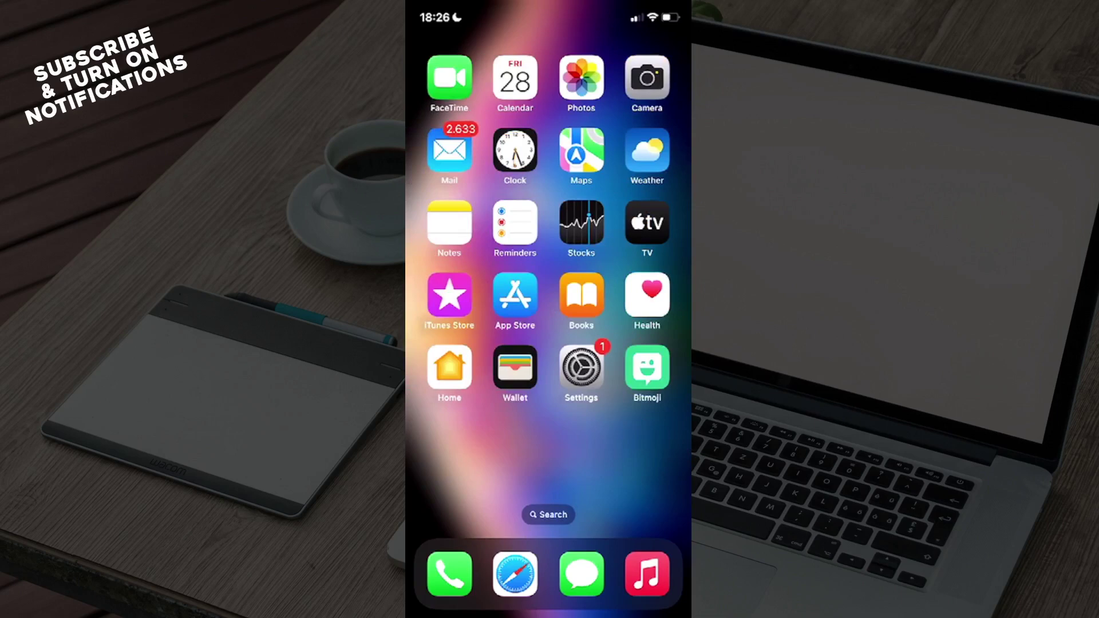
Search the App Store for TeraBox, which shows it is already installed.
click(515, 298)
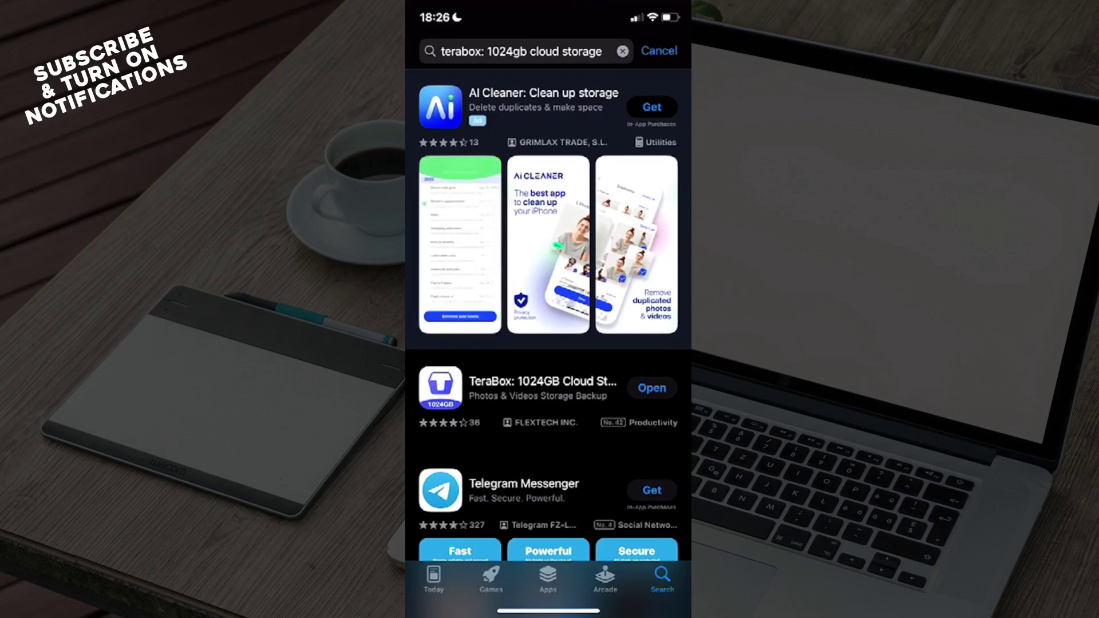
Close the App Store, find TeraBox on the home pages and launch it.
drag(548, 611, 548, 344)
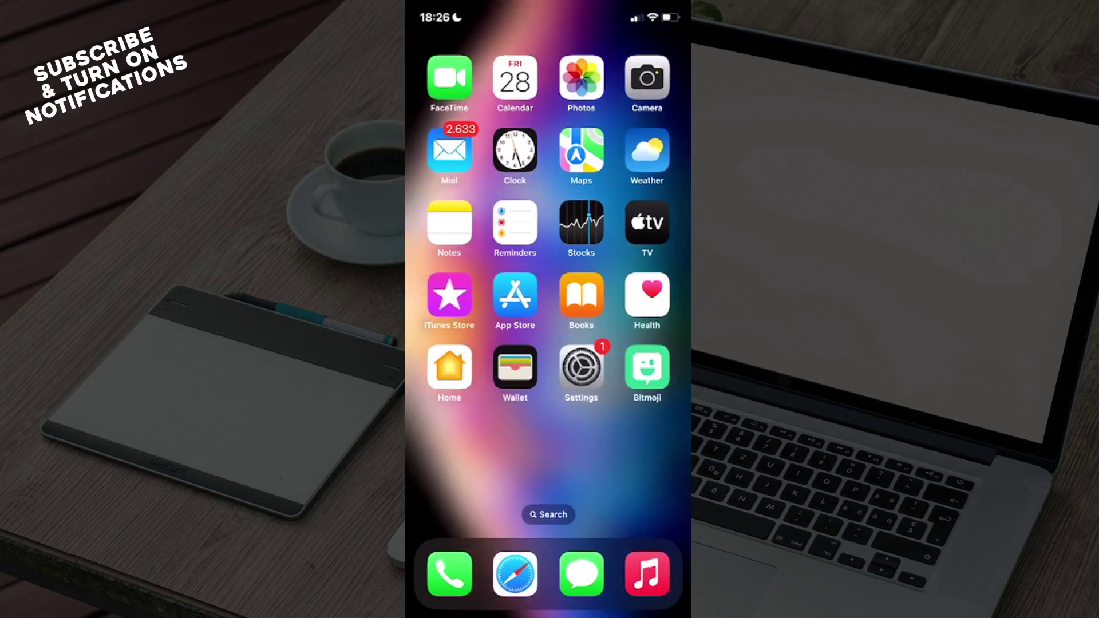
drag(644, 301, 446, 301)
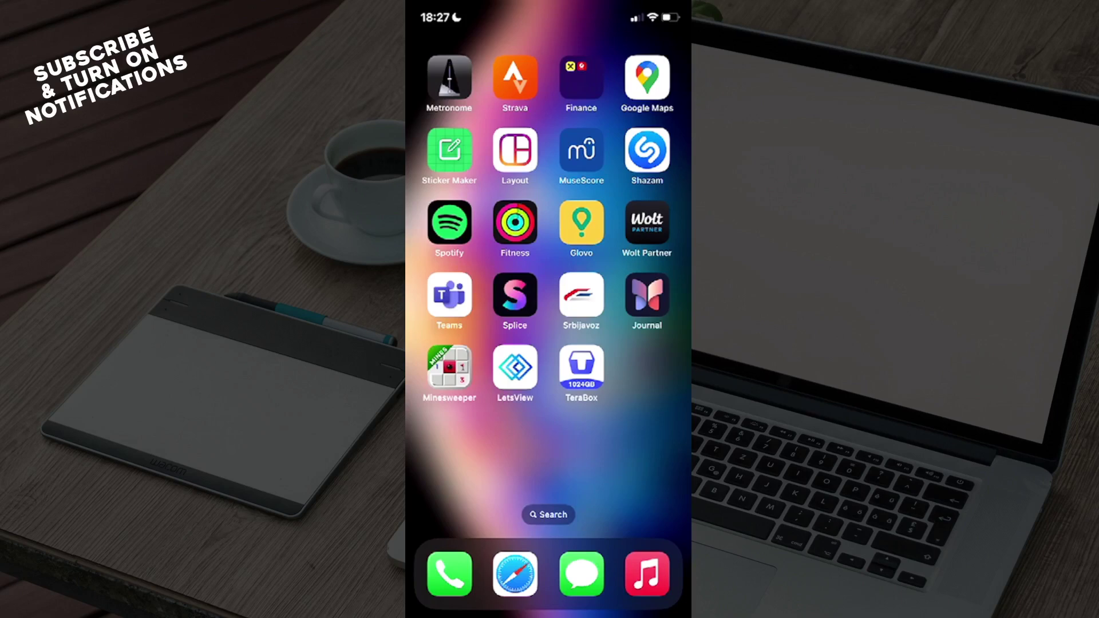
click(581, 369)
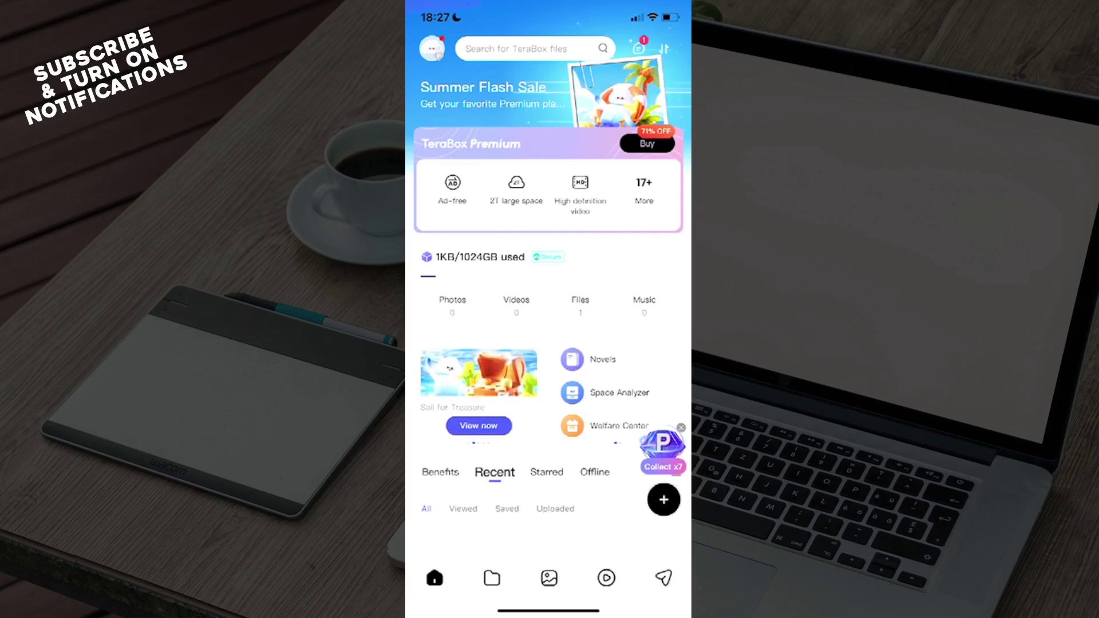
click(432, 48)
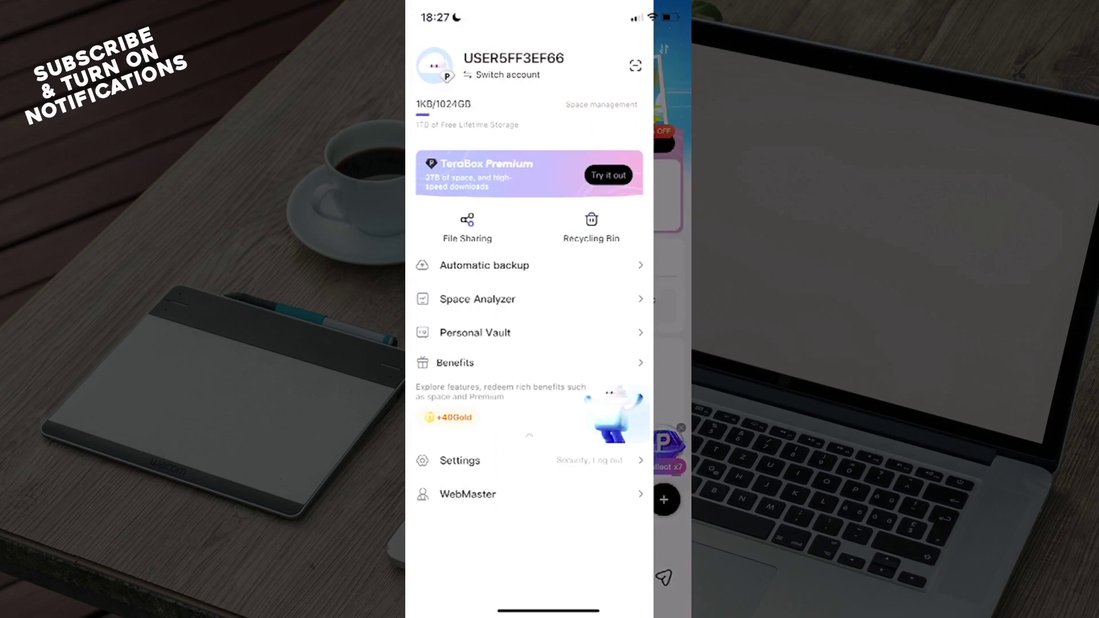
scroll(529, 344, down, 3)
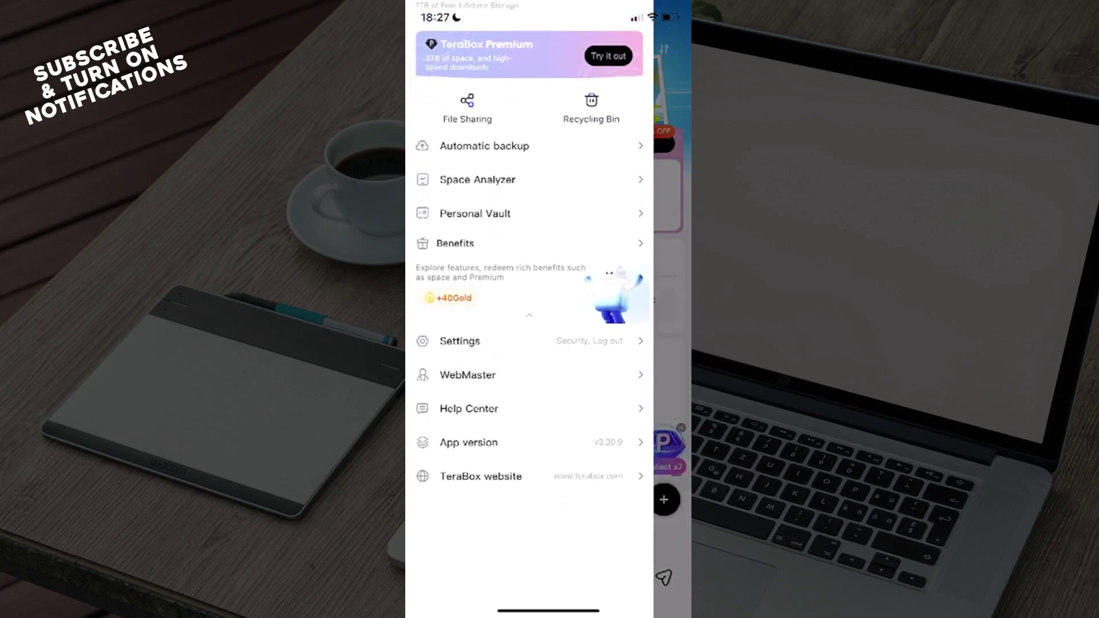
click(460, 341)
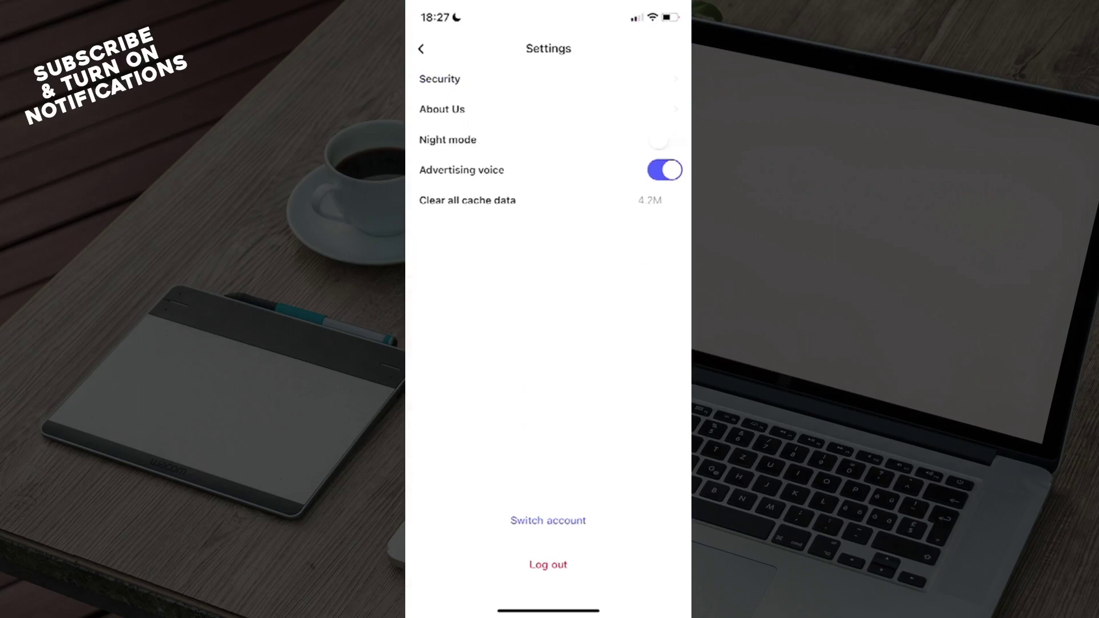
click(439, 79)
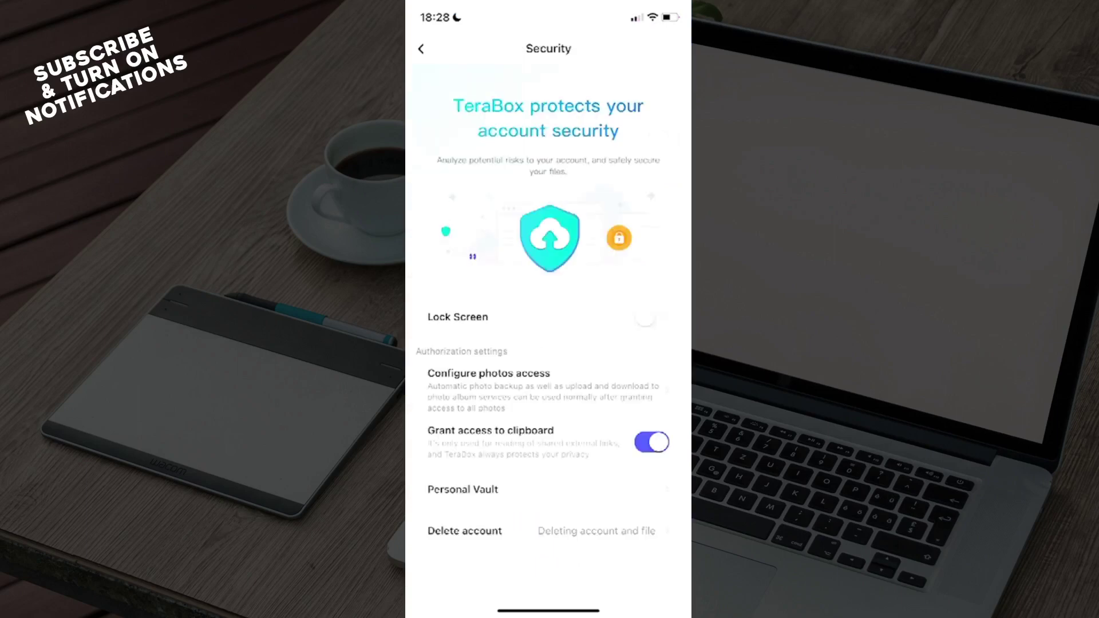
click(421, 49)
click(420, 49)
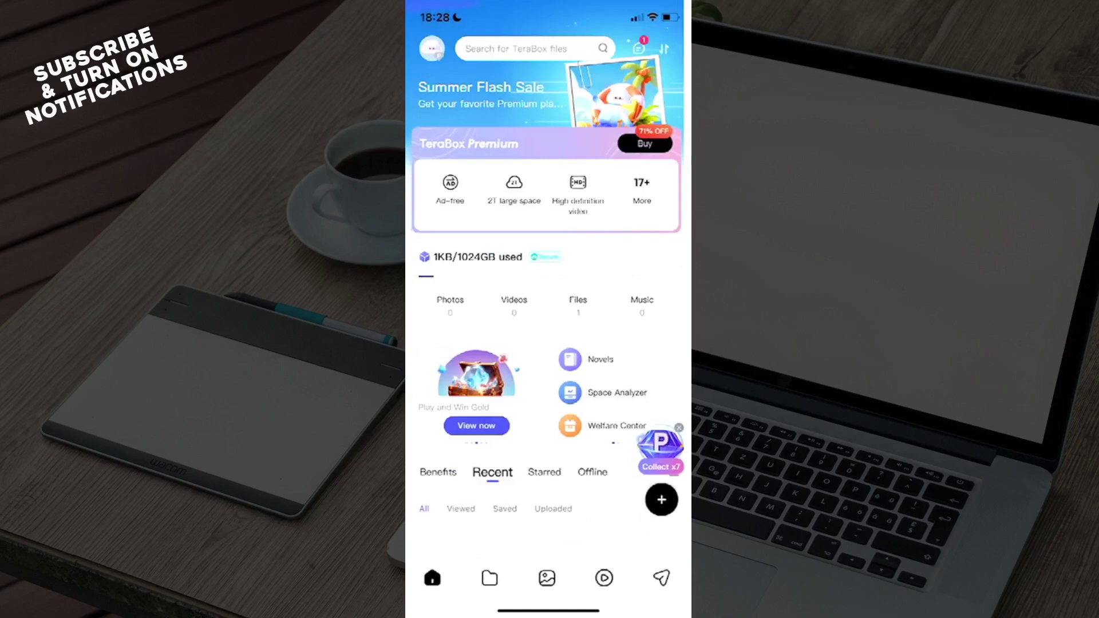
Review personal information, then log out of TeraBox from Settings and confirm.
click(432, 48)
click(433, 65)
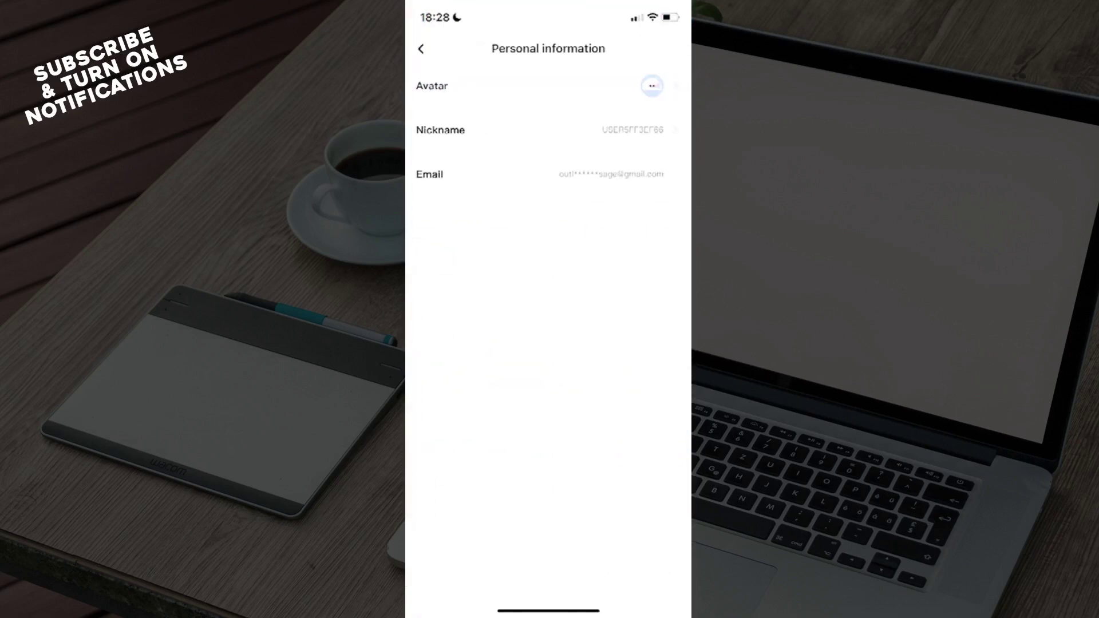
click(420, 48)
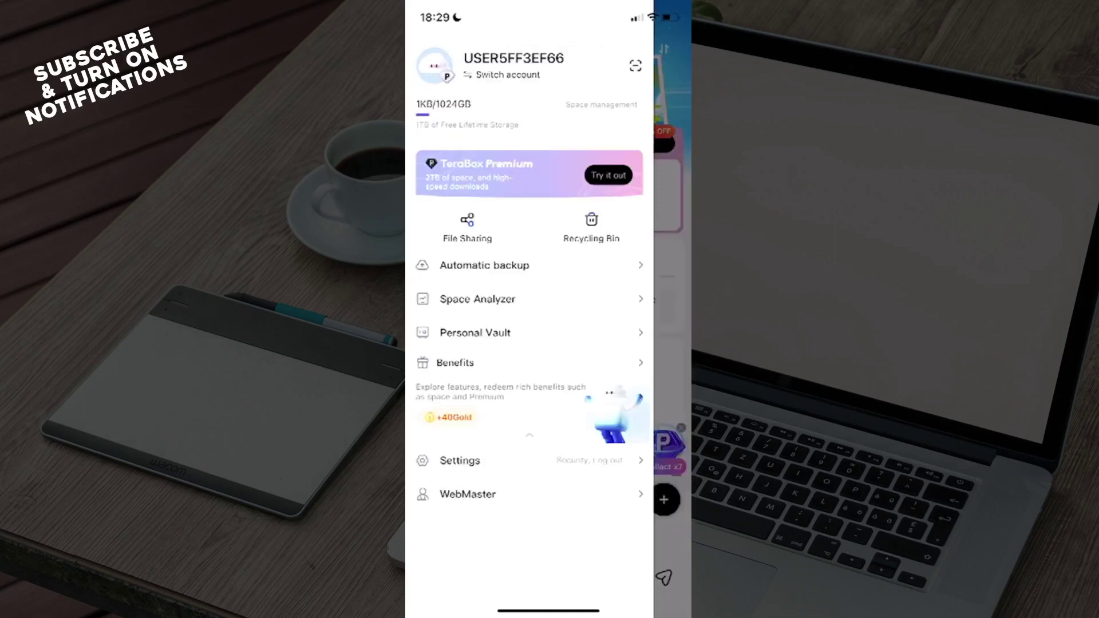
click(460, 460)
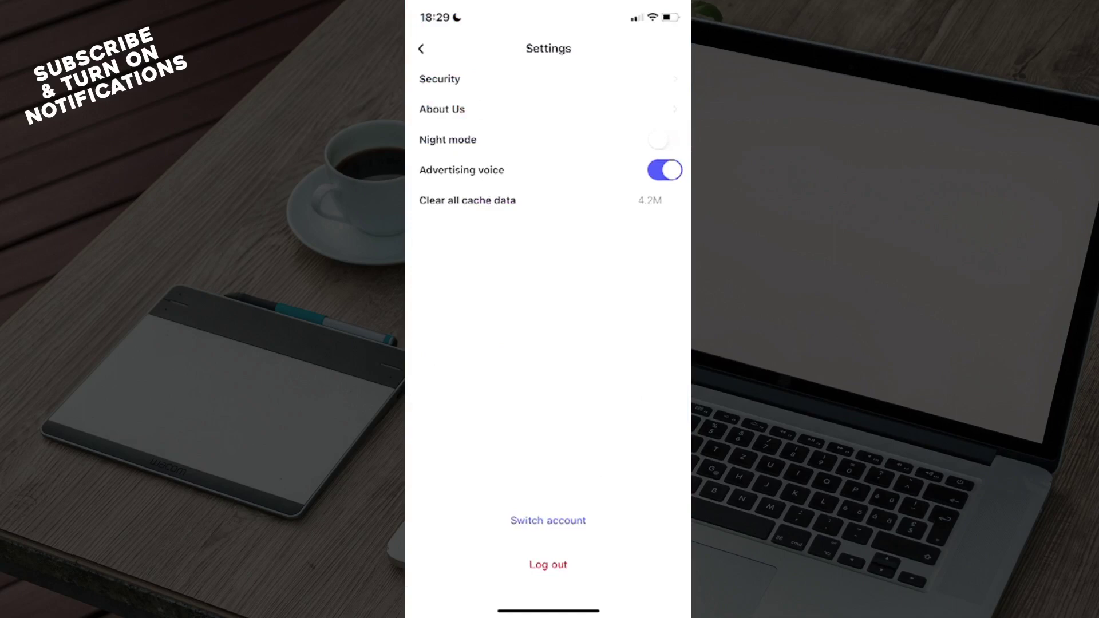
click(548, 564)
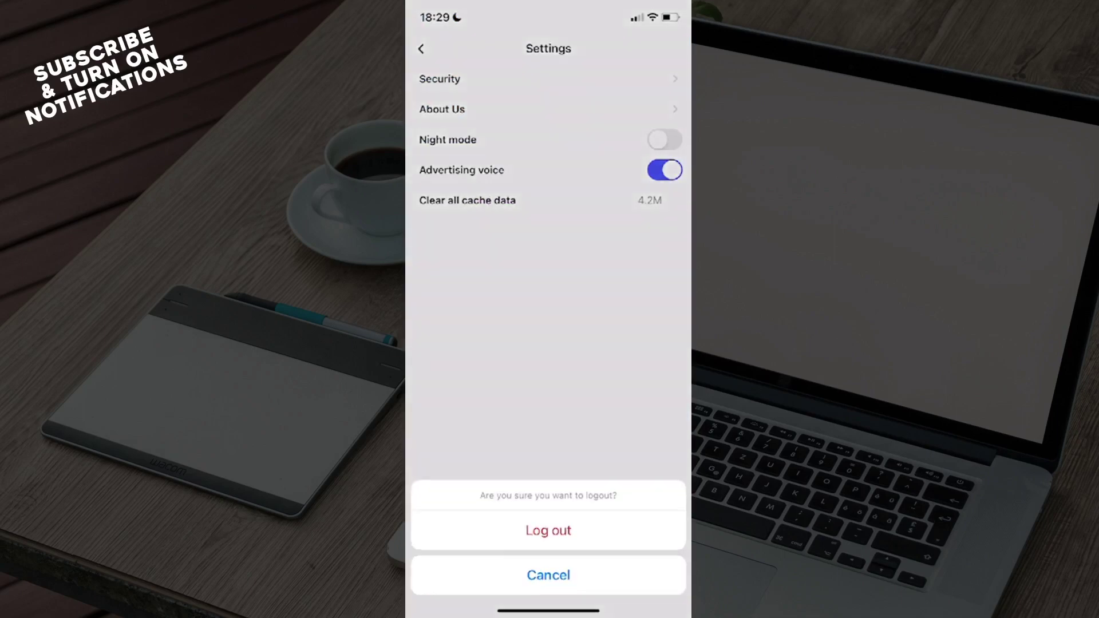
click(548, 529)
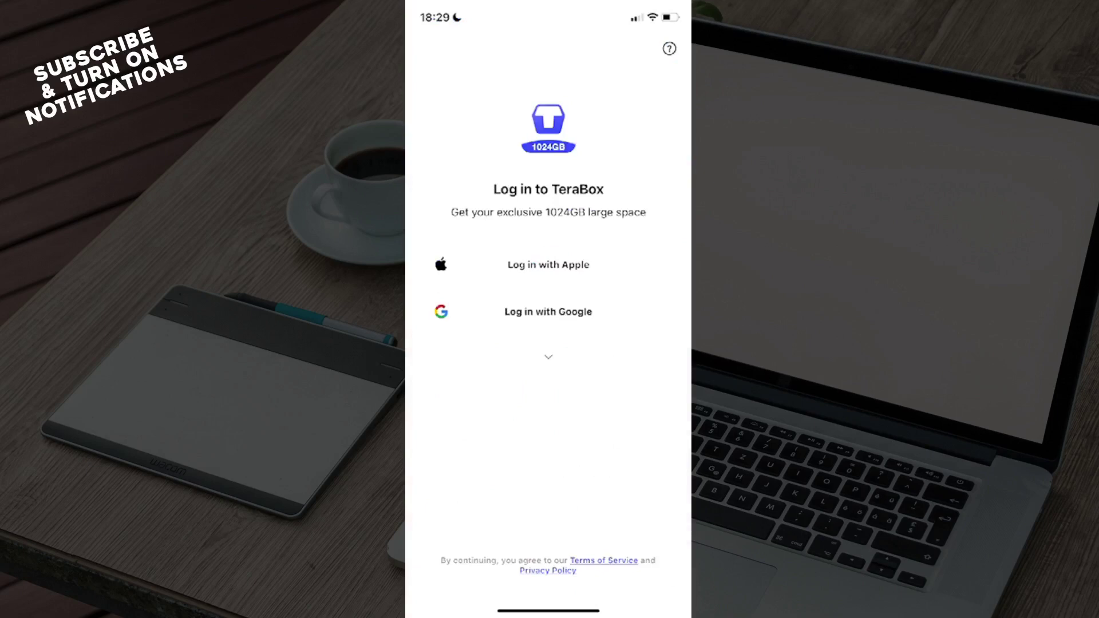
Expand the extra login options under Google and choose email sign-in.
click(547, 357)
click(548, 392)
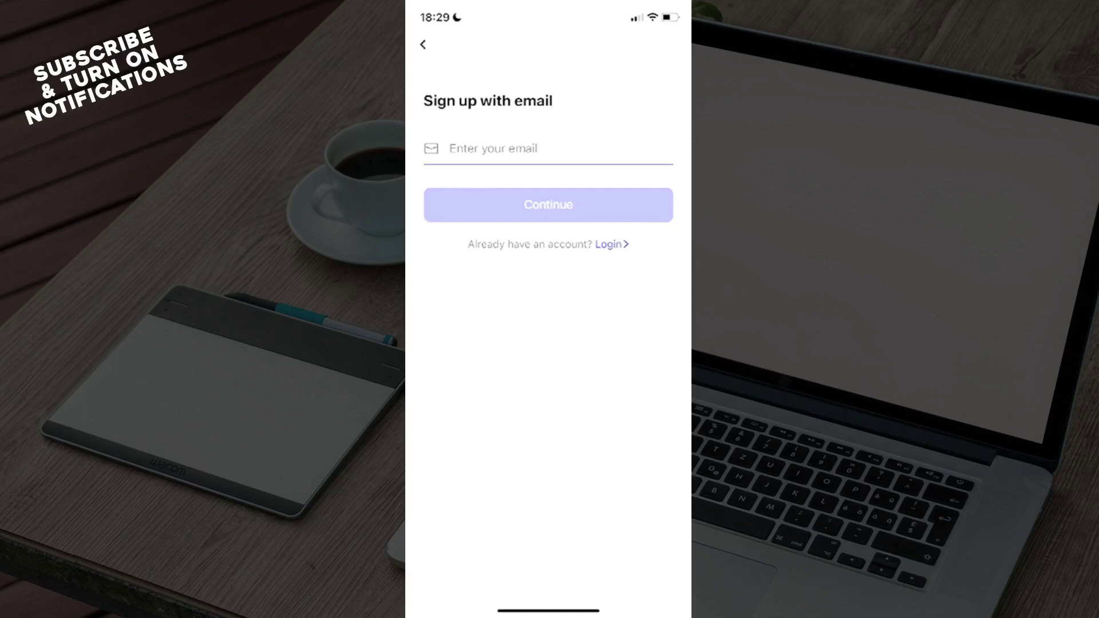
Type the username part of the address into the email field.
click(548, 148)
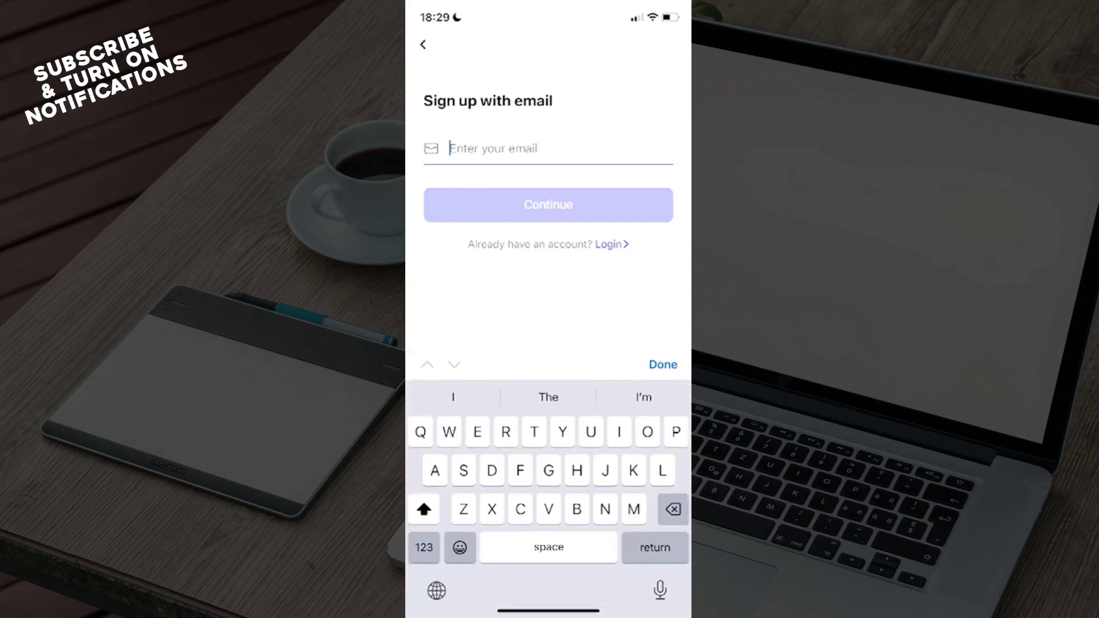
click(423, 508)
click(647, 432)
text(o)
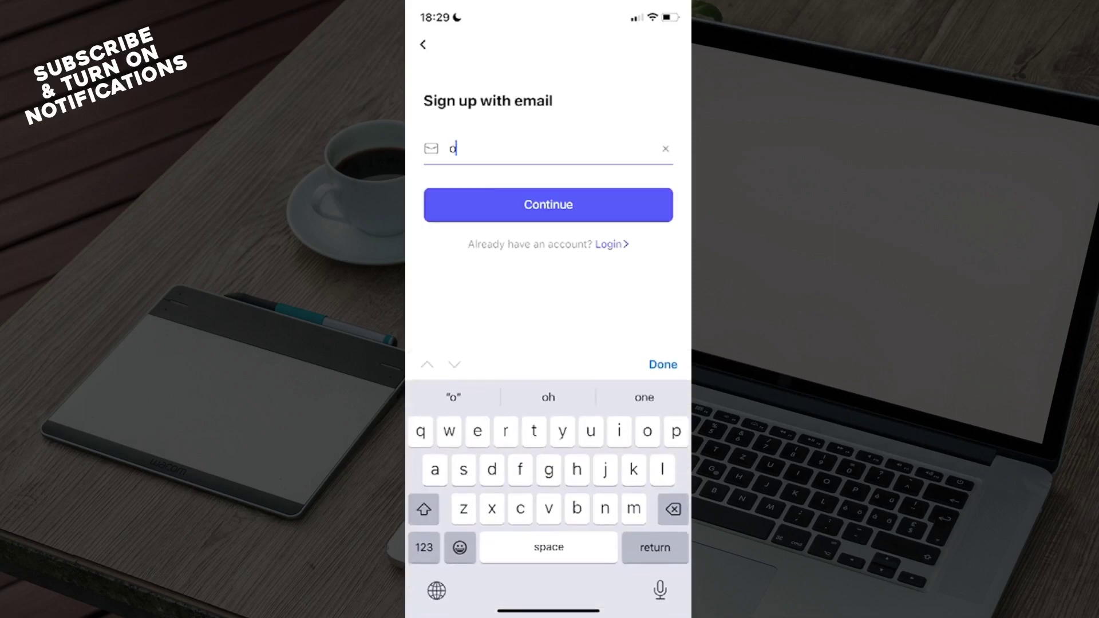
click(590, 431)
click(534, 431)
click(662, 431)
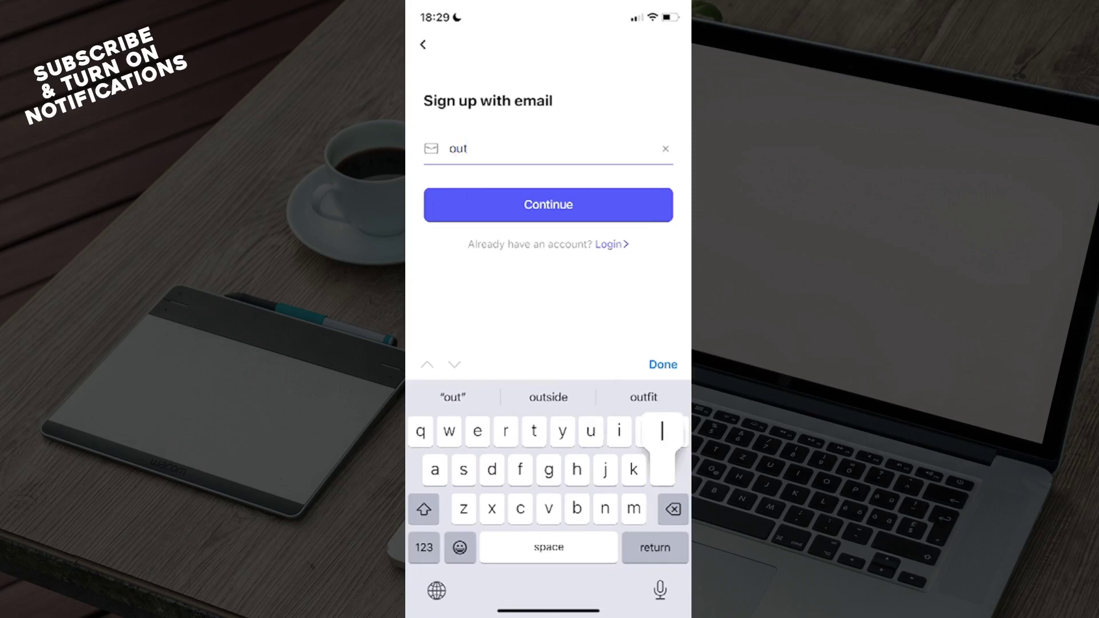
click(648, 431)
click(647, 431)
click(633, 469)
click(676, 431)
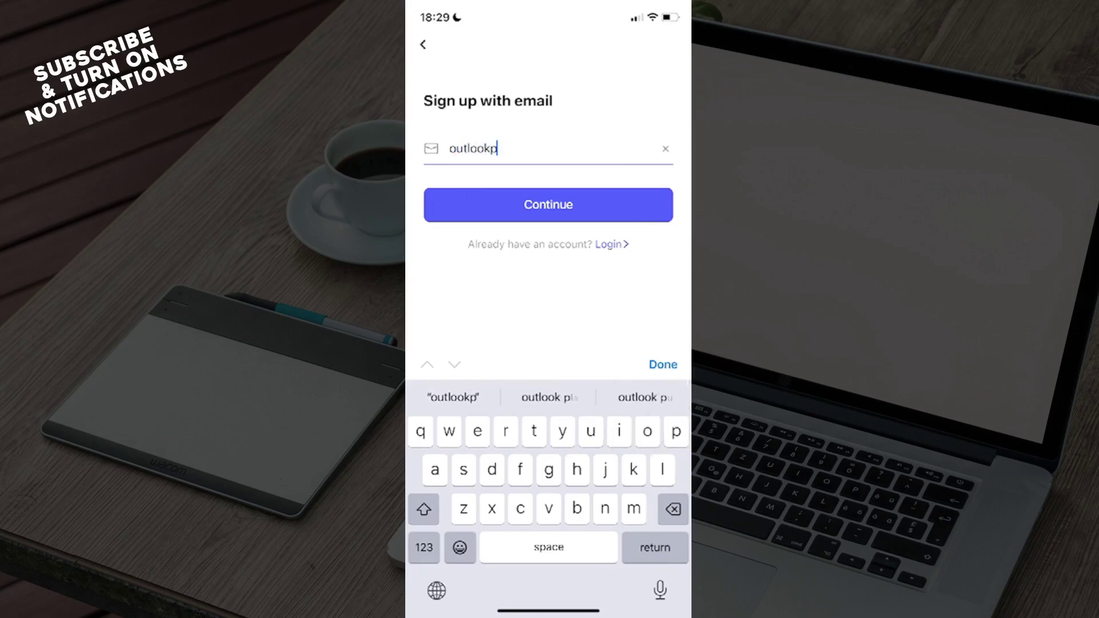
click(434, 469)
click(435, 470)
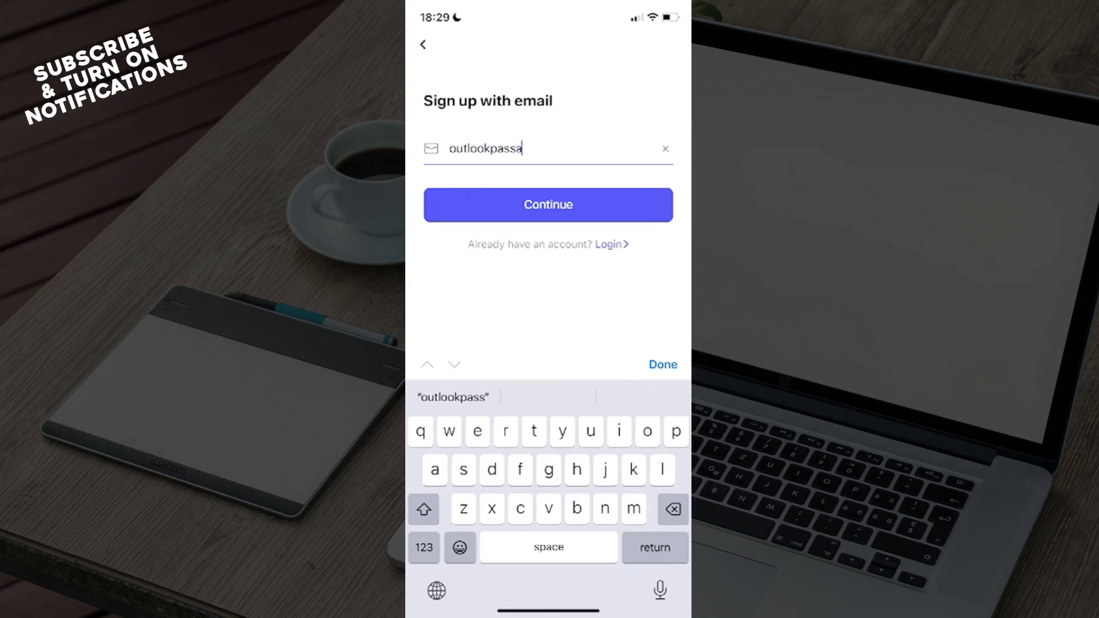
click(549, 469)
click(478, 431)
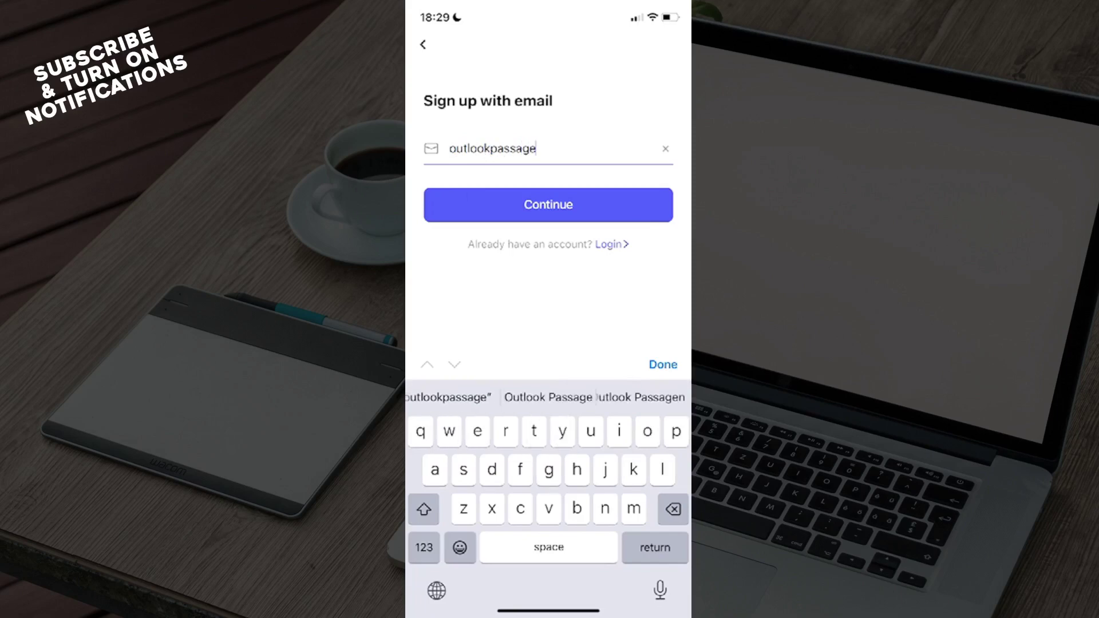
click(424, 547)
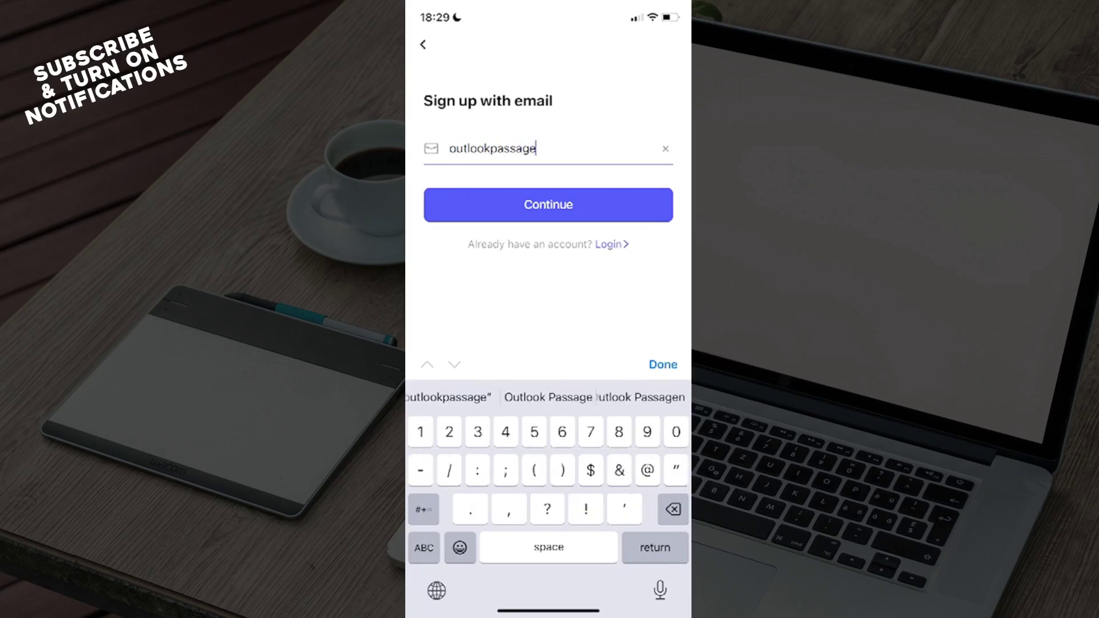
click(648, 469)
click(424, 547)
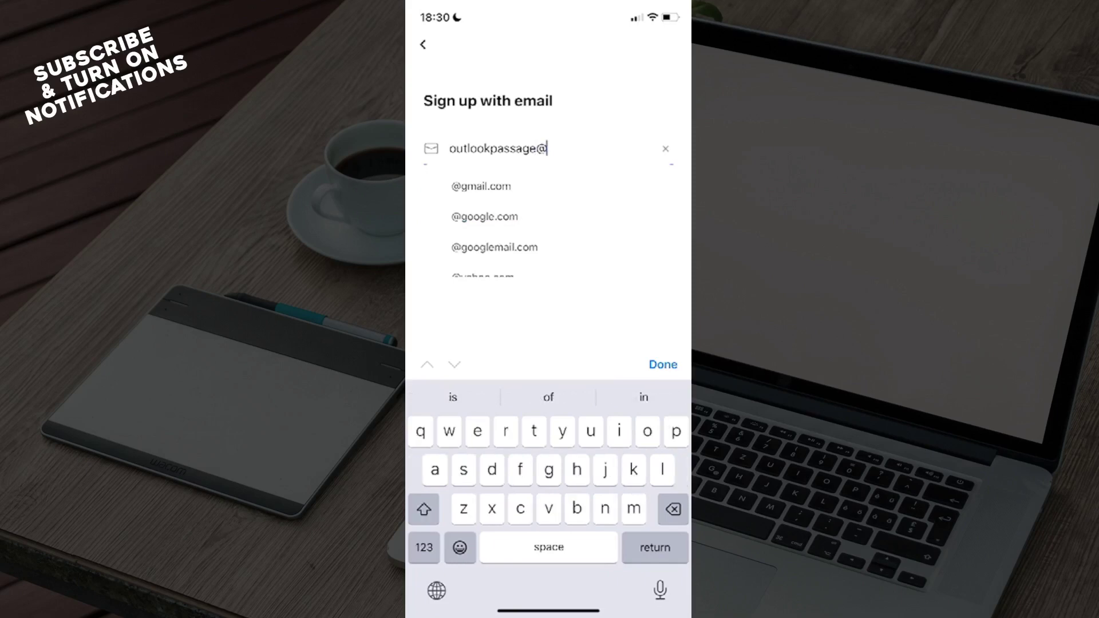
click(480, 186)
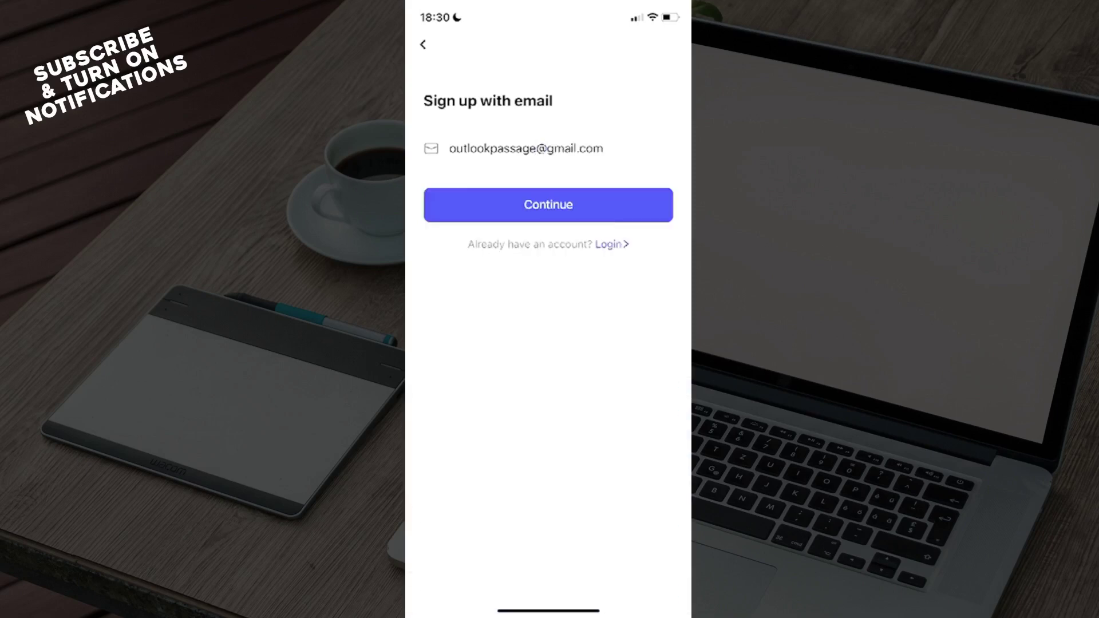